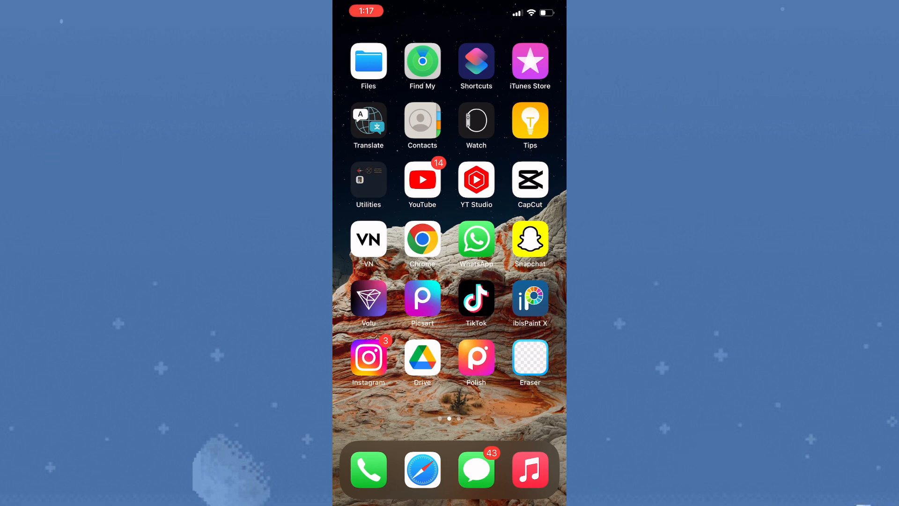
# Step: Swipe to the home screen page holding the Messenger and Facebook icons
pyautogui.moveTo(520, 281); pyautogui.dragTo(365, 281)
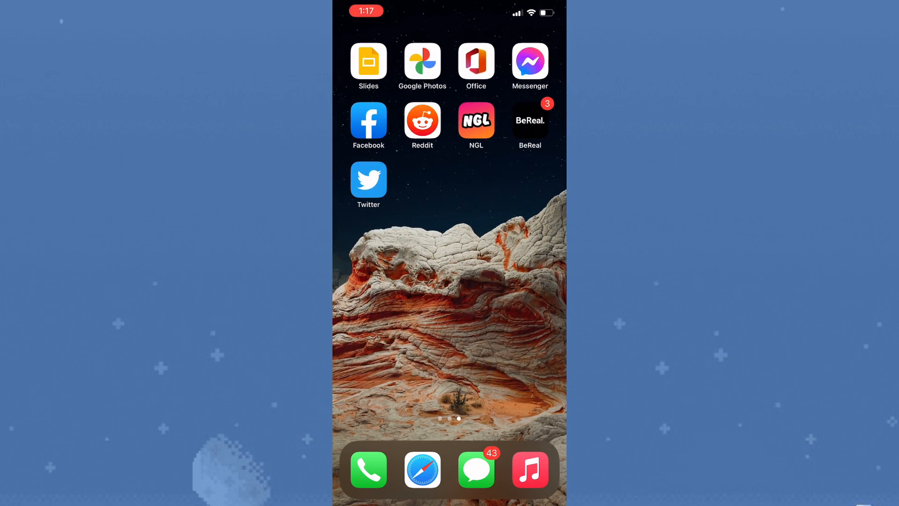
# Step: Launch Messenger and view its Legal & Policies settings page, then return to settings
pyautogui.click(530, 62)
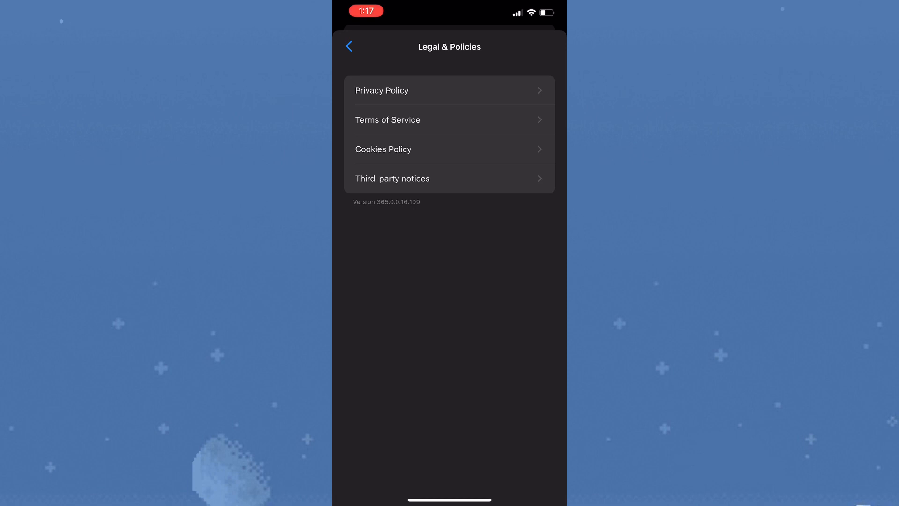
pyautogui.click(349, 46)
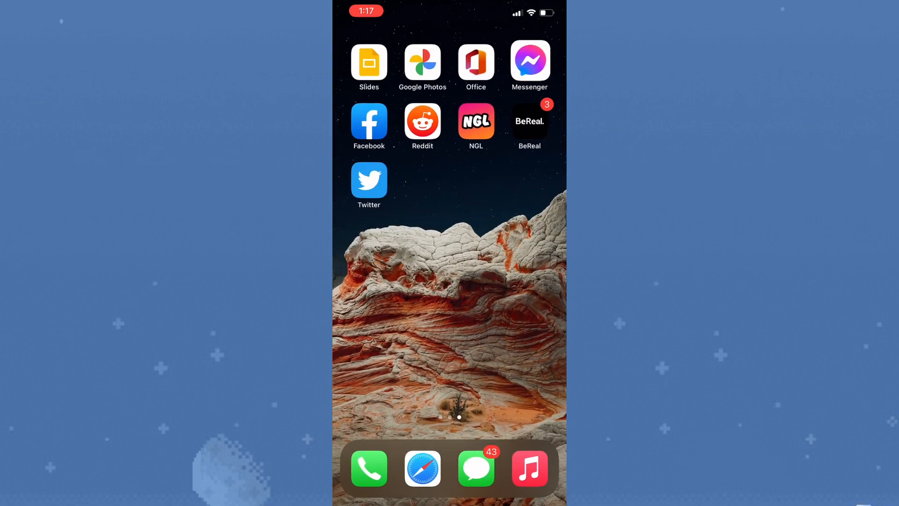
# Step: Launch Facebook and reach Settings via Menu > Settings & privacy
pyautogui.click(372, 131)
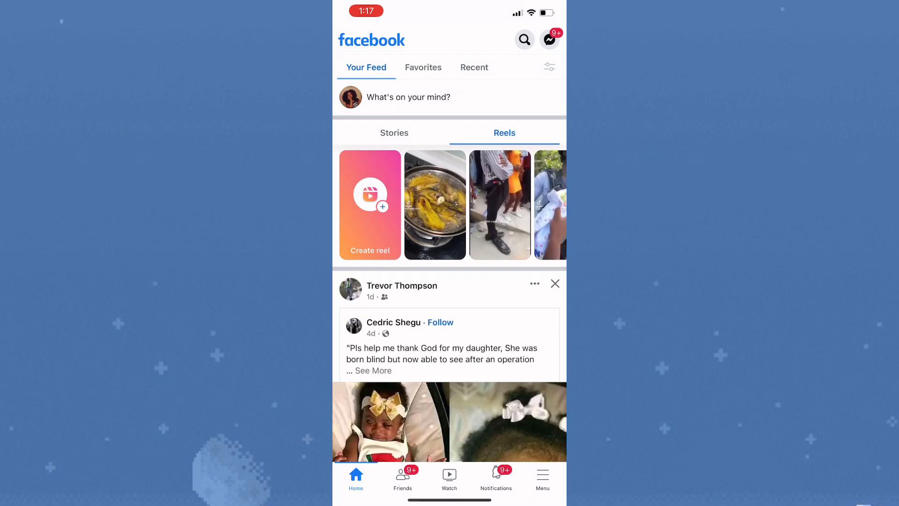
pyautogui.click(542, 479)
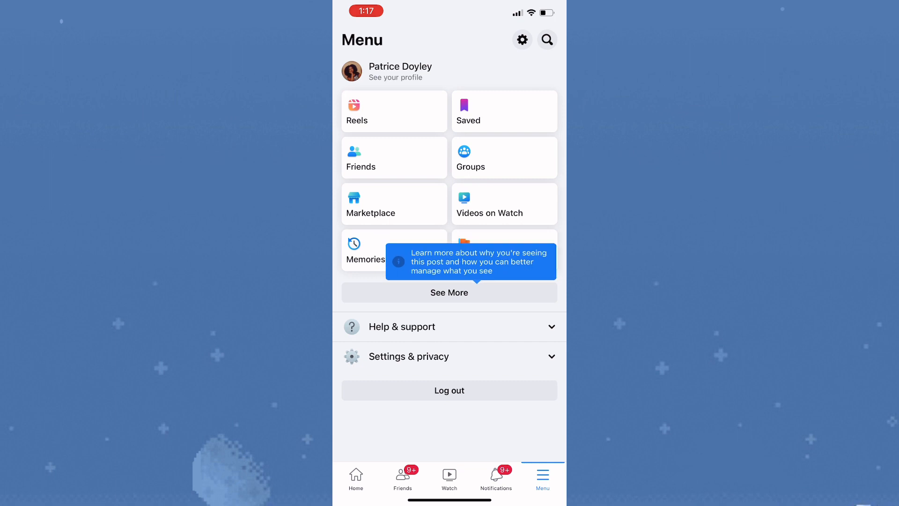
pyautogui.click(449, 356)
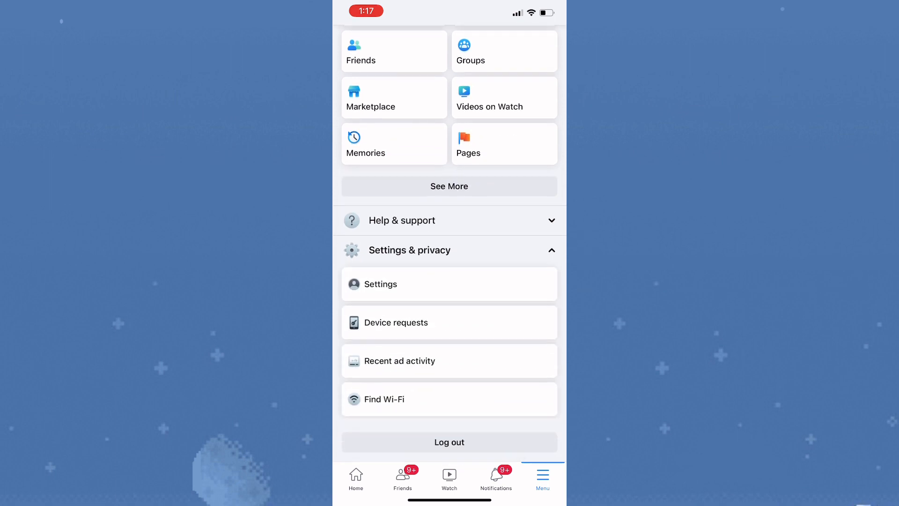
pyautogui.click(449, 284)
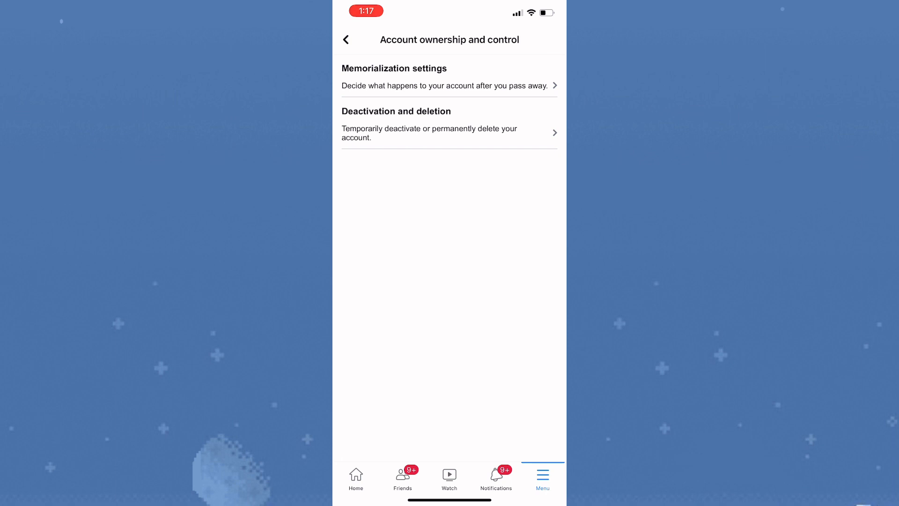
# Step: Start account deactivation, re-enter the password and choose 'This is temporary. I'll be back.'
pyautogui.click(450, 129)
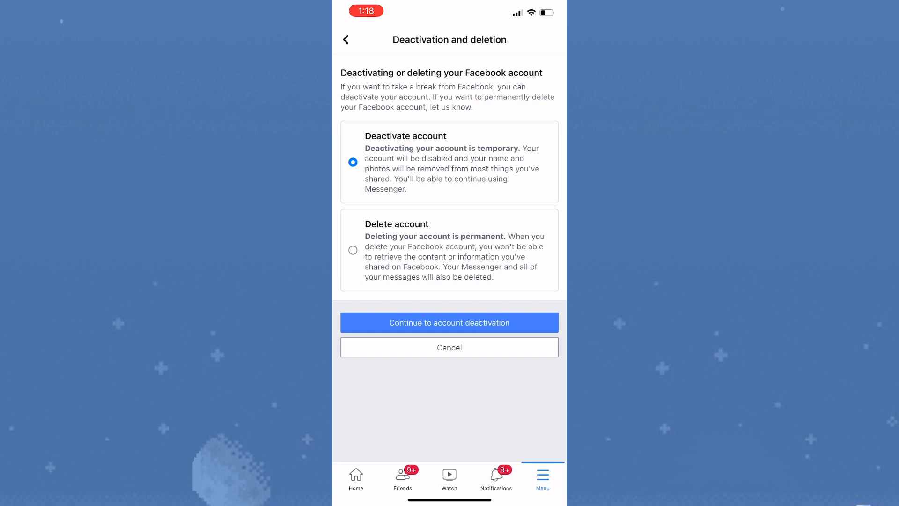
pyautogui.click(448, 323)
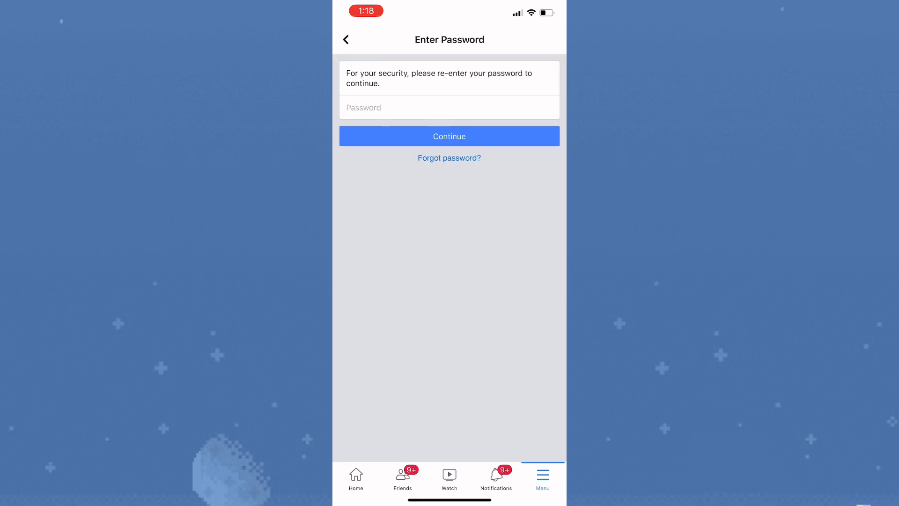
pyautogui.click(448, 107)
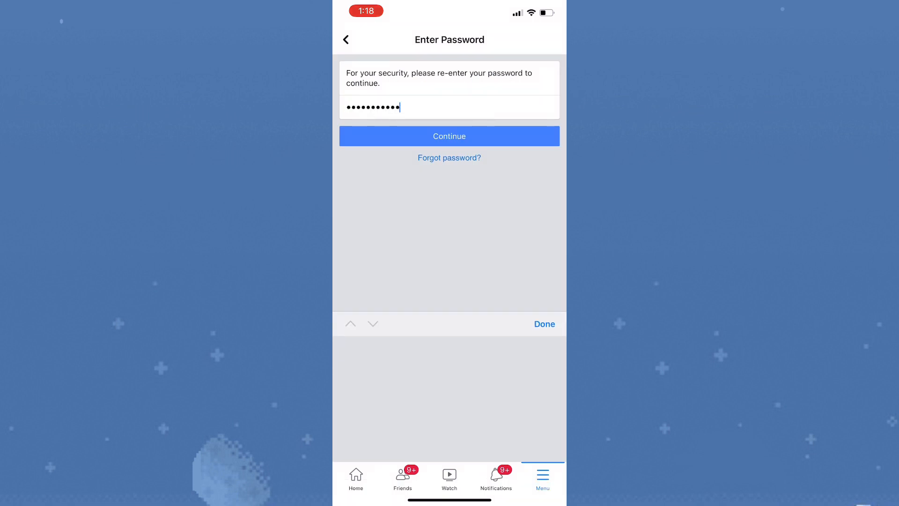
pyautogui.click(449, 136)
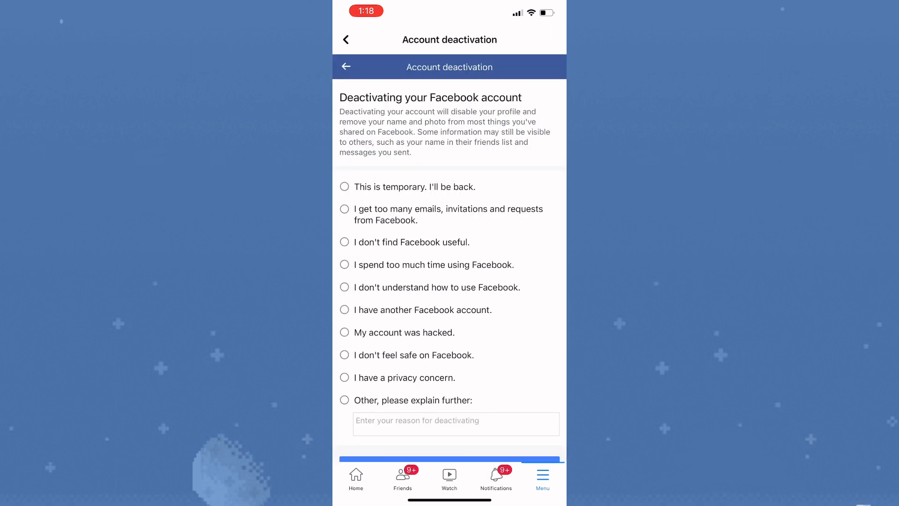
pyautogui.scroll(-2, 450, 281)
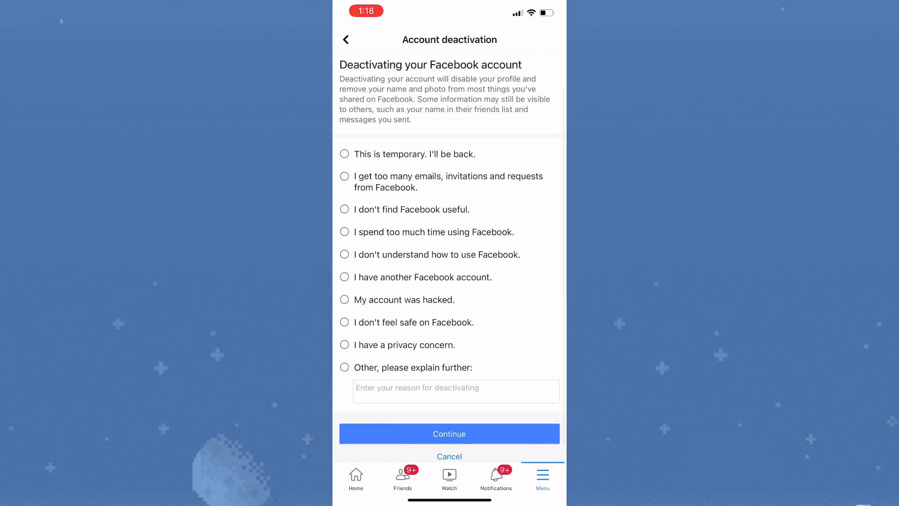
pyautogui.click(344, 154)
pyautogui.scroll(-2, 450, 281)
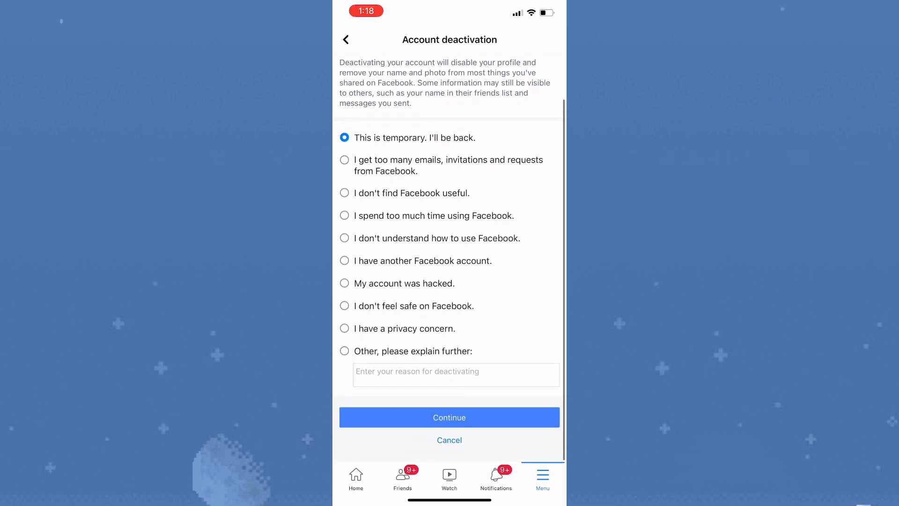
# Step: Set automatic reactivation to 2 days (after first picking 1 day)
pyautogui.click(450, 416)
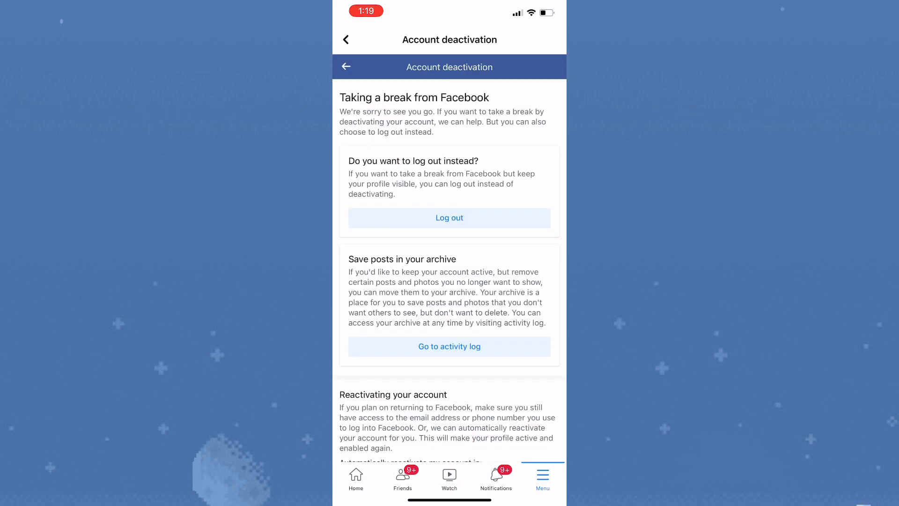
pyautogui.scroll(-4, 449, 281)
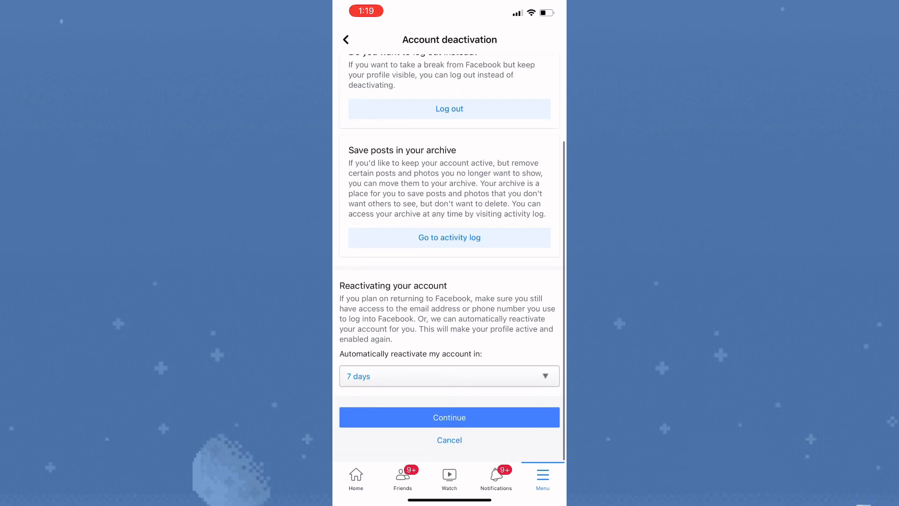
pyautogui.click(450, 376)
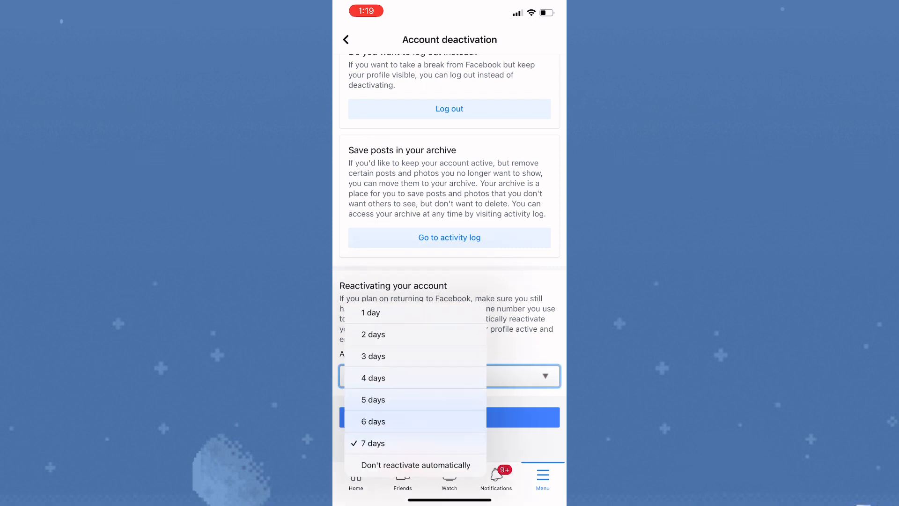
pyautogui.click(371, 313)
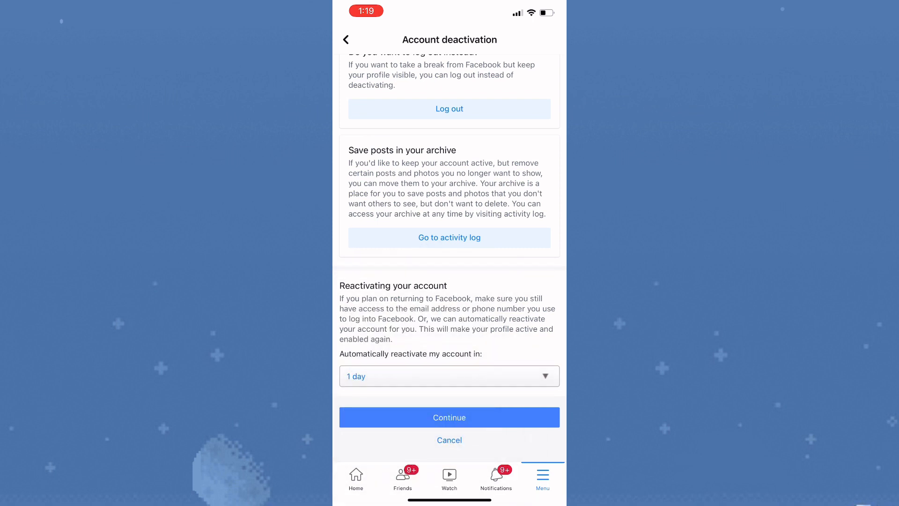
pyautogui.click(450, 376)
pyautogui.click(379, 334)
# Step: Confirm and complete deactivating the Facebook account
pyautogui.click(450, 418)
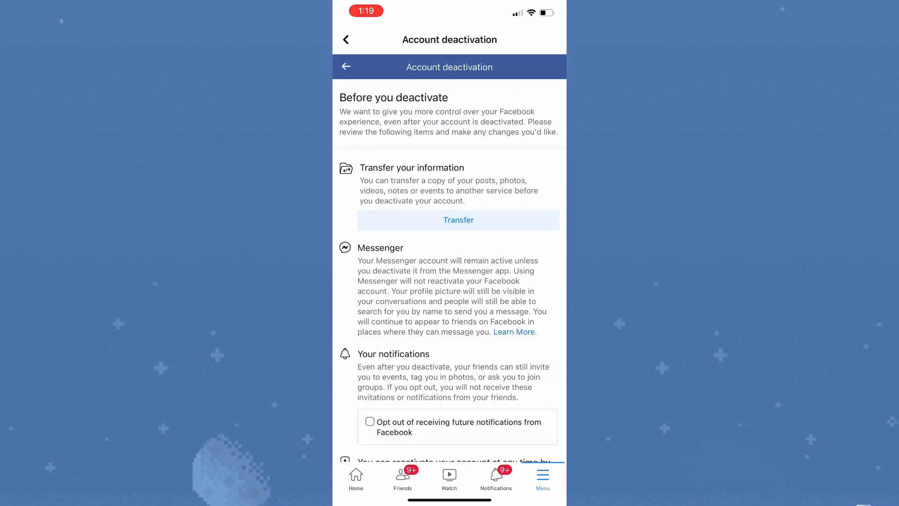
pyautogui.scroll(-3, 450, 281)
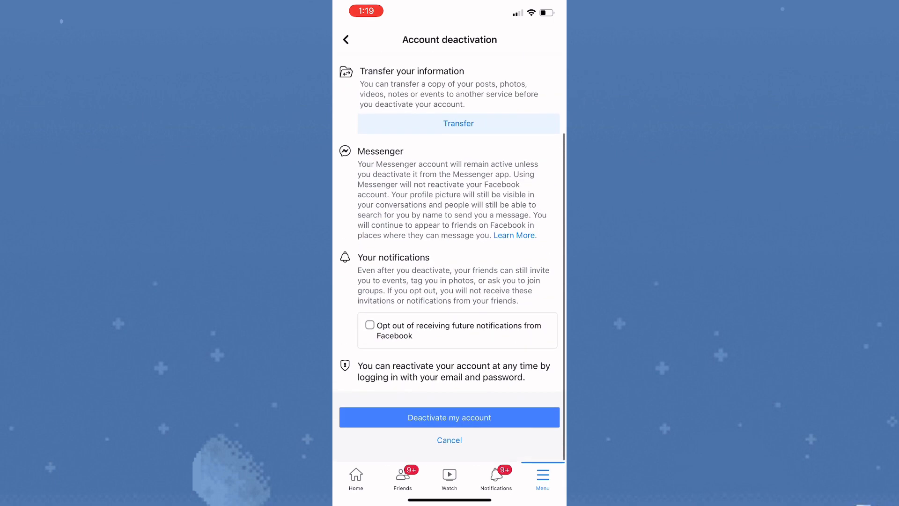
pyautogui.click(450, 418)
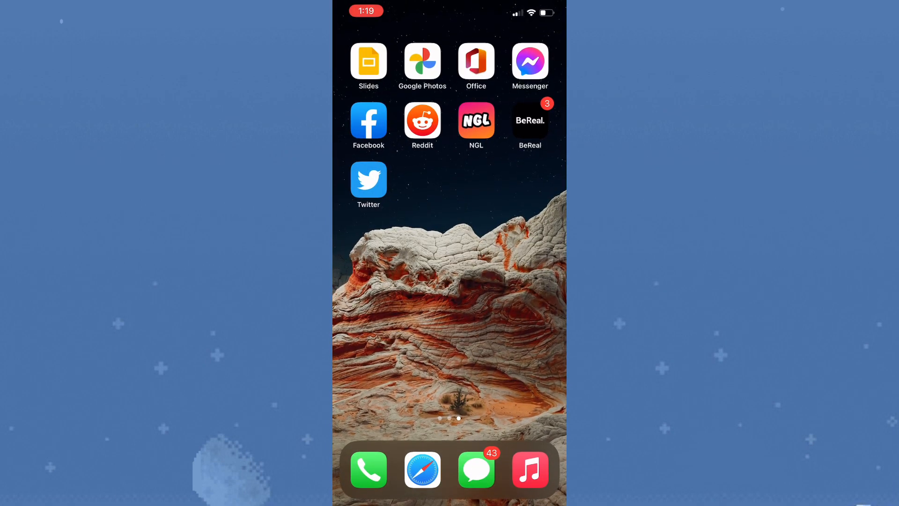
# Step: In Messenger settings' Legal & Policies page, start deactivating Messenger
pyautogui.click(530, 62)
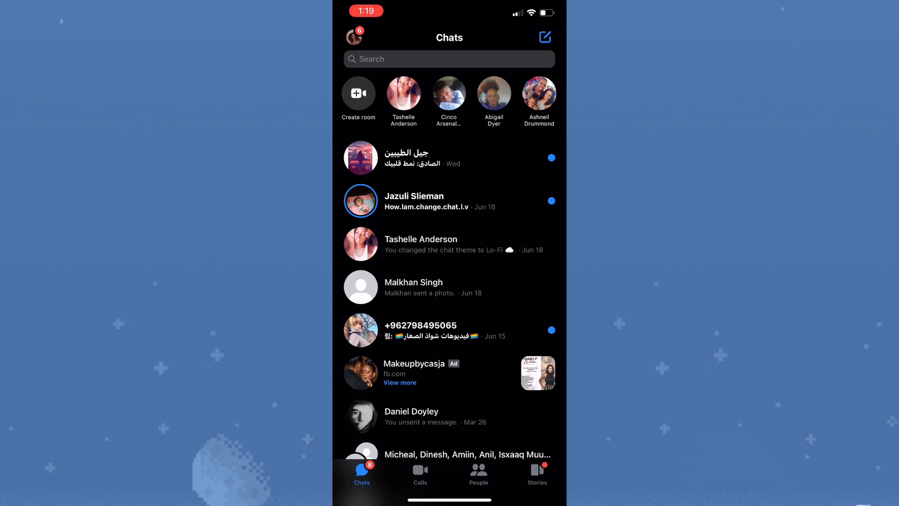
pyautogui.click(355, 37)
pyautogui.scroll(-6, 450, 281)
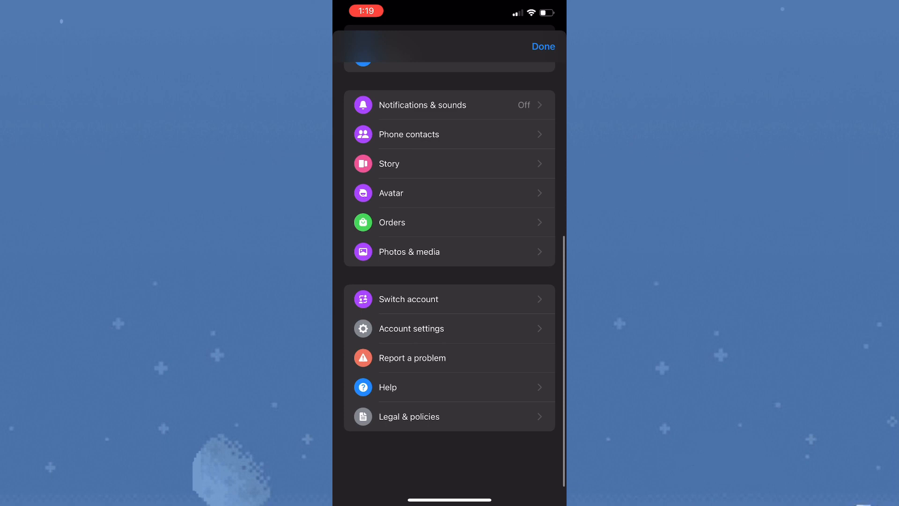
pyautogui.click(408, 416)
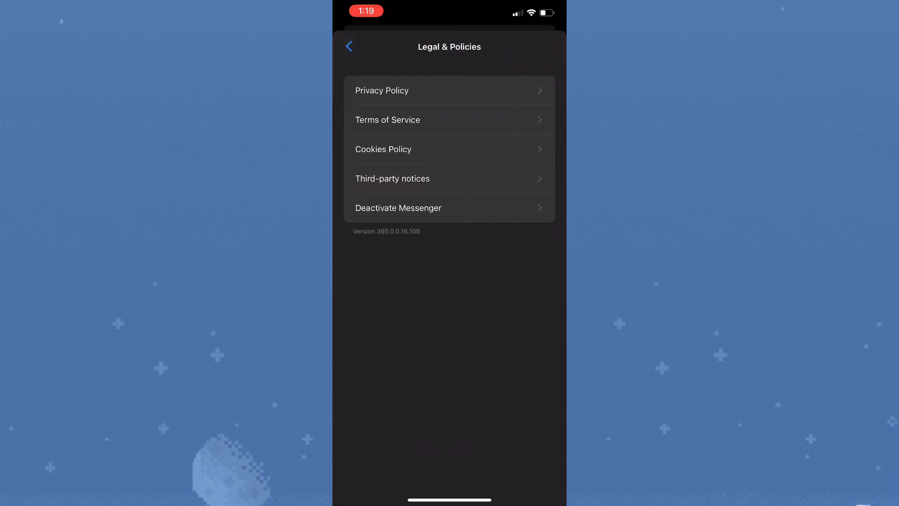
pyautogui.click(450, 207)
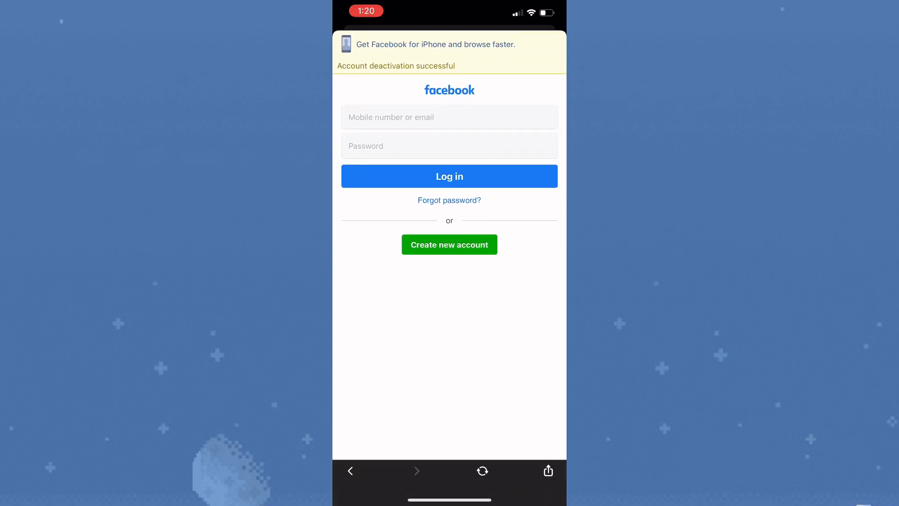
# Step: Return to the home screen and swipe back to the page with Files, Find My and YouTube
pyautogui.moveTo(449, 500); pyautogui.dragTo(449, 281)
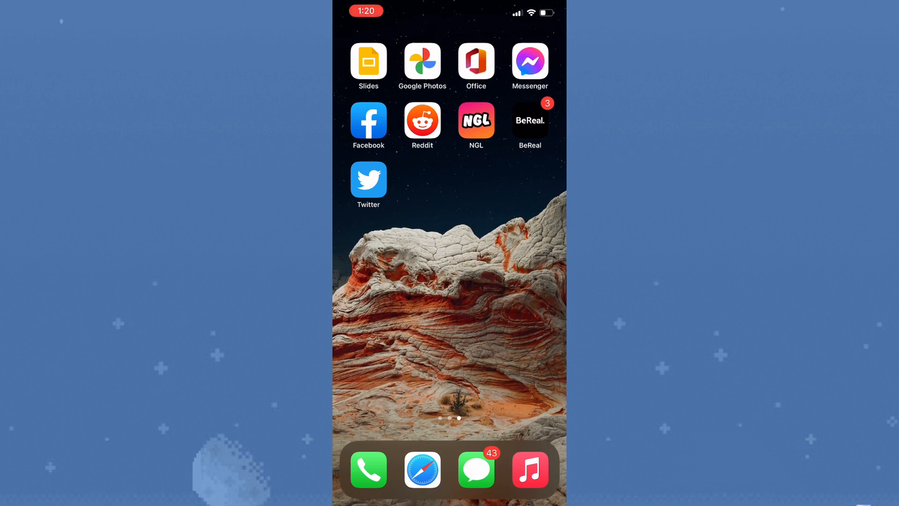
pyautogui.moveTo(394, 281); pyautogui.dragTo(533, 281)
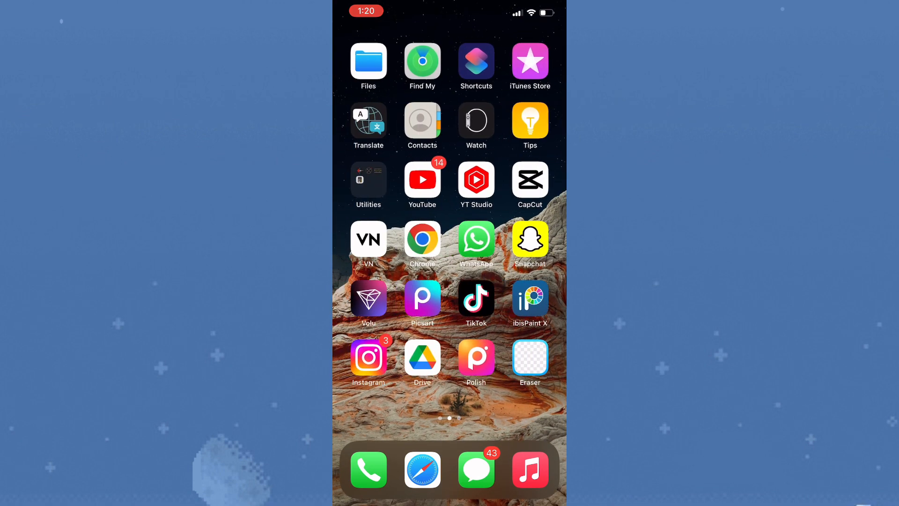